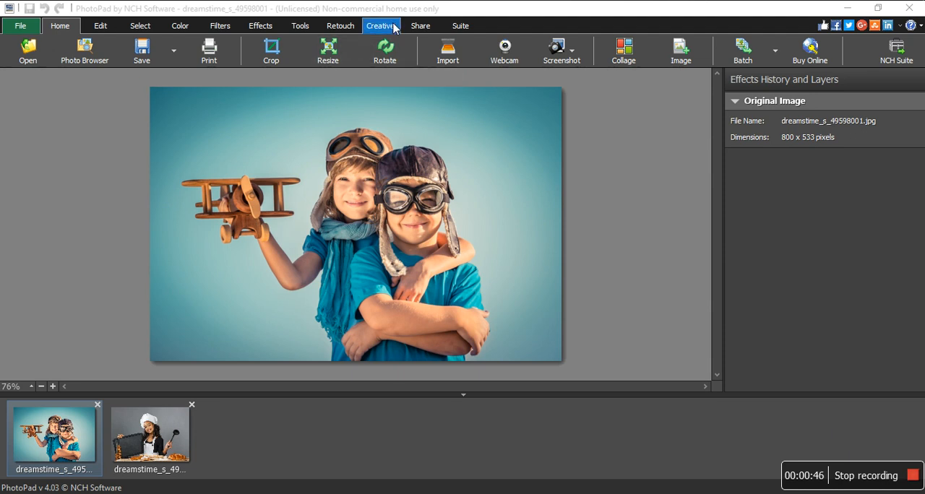
- Try a gradient map on the photo of the two children, shifting the white marker inward, and remove the effect
click(182, 26)
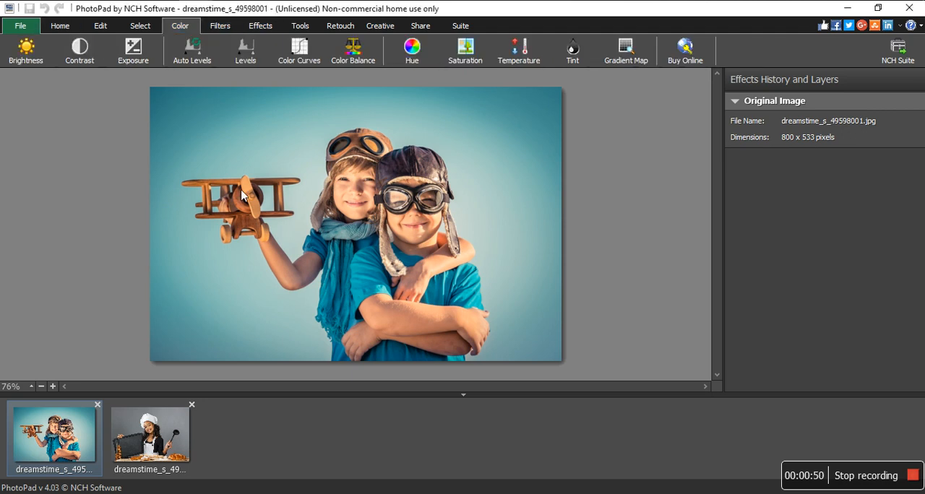
click(623, 56)
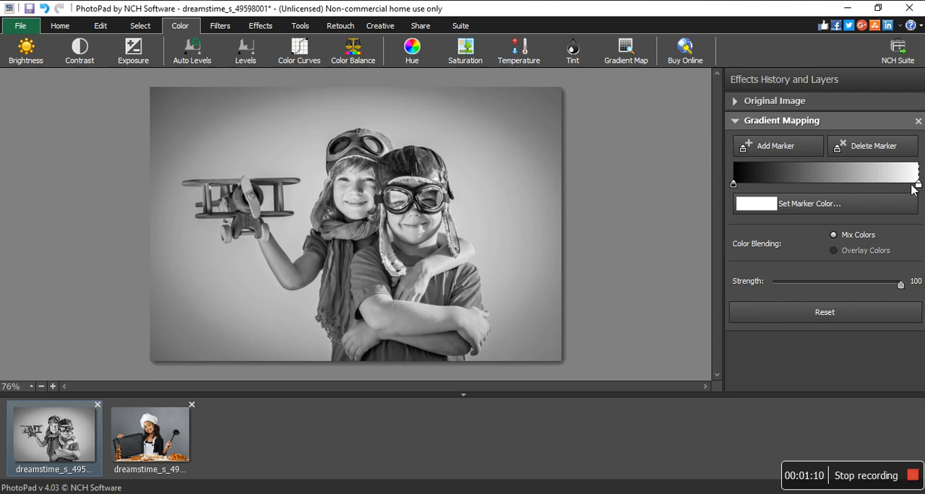
mouse_move(918, 184)
mouse_down()
mouse_move(868, 185)
mouse_move(879, 185)
mouse_up()
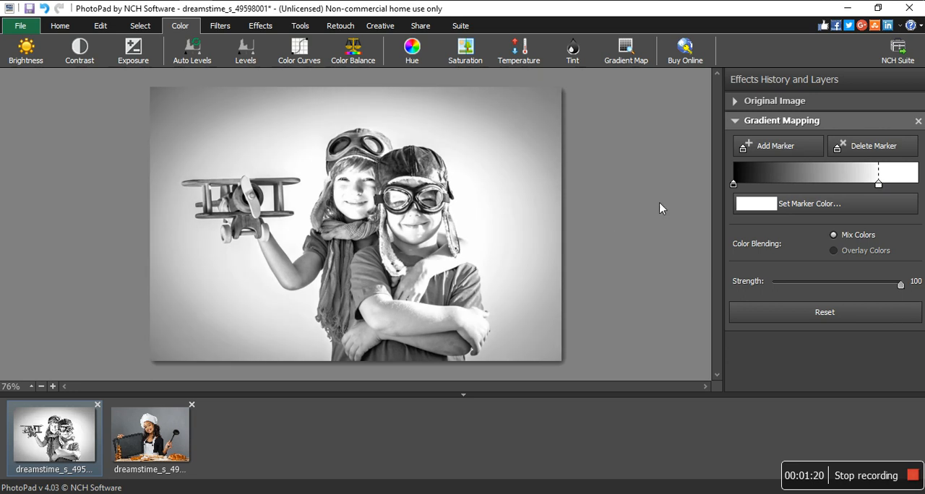
click(918, 121)
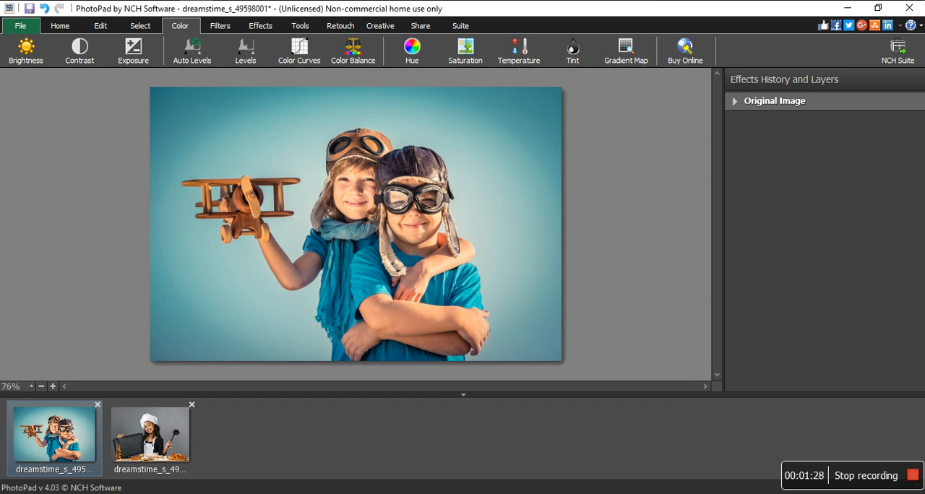
- Try the photo's saturation at -100 and 100, compare the -100 version with the chef photo, and remove the effect
click(457, 55)
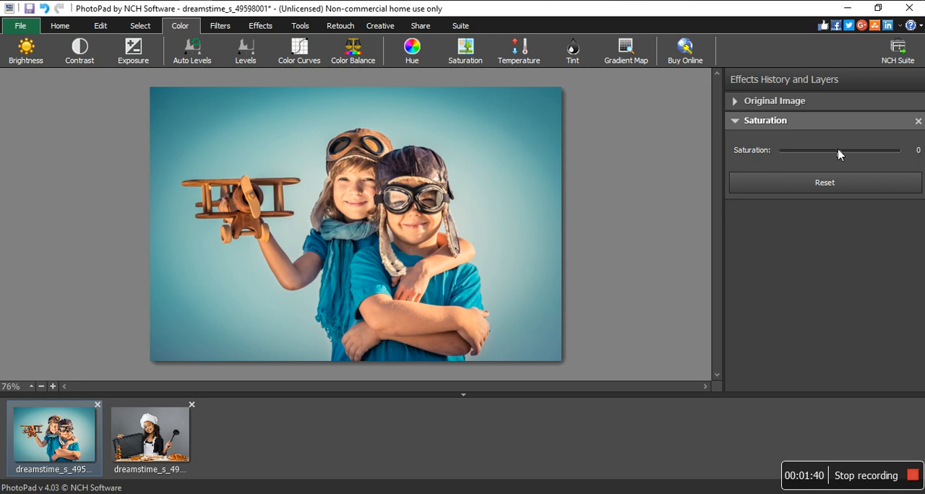
drag(840, 158, 737, 161)
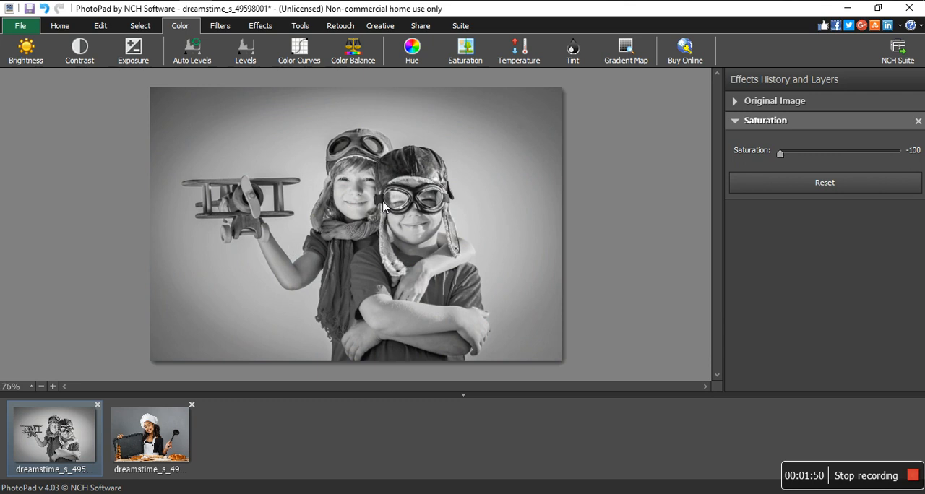
drag(782, 154, 898, 154)
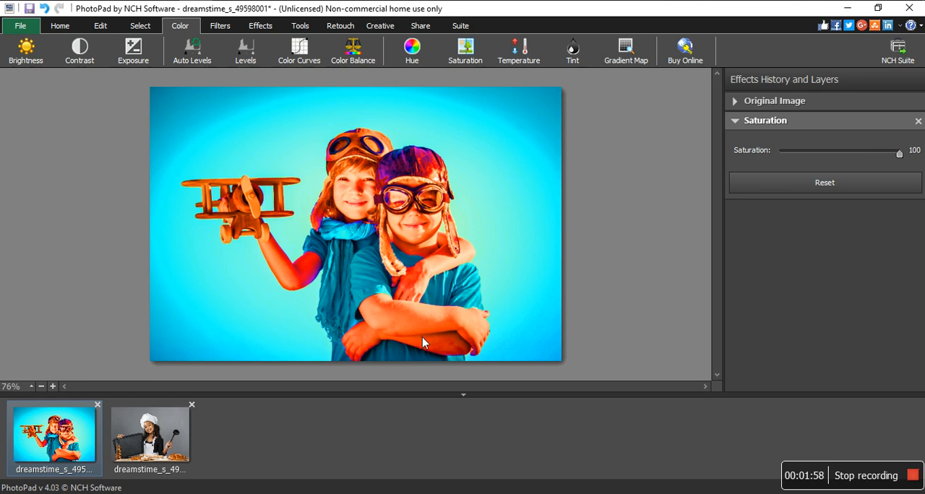
drag(900, 153, 780, 154)
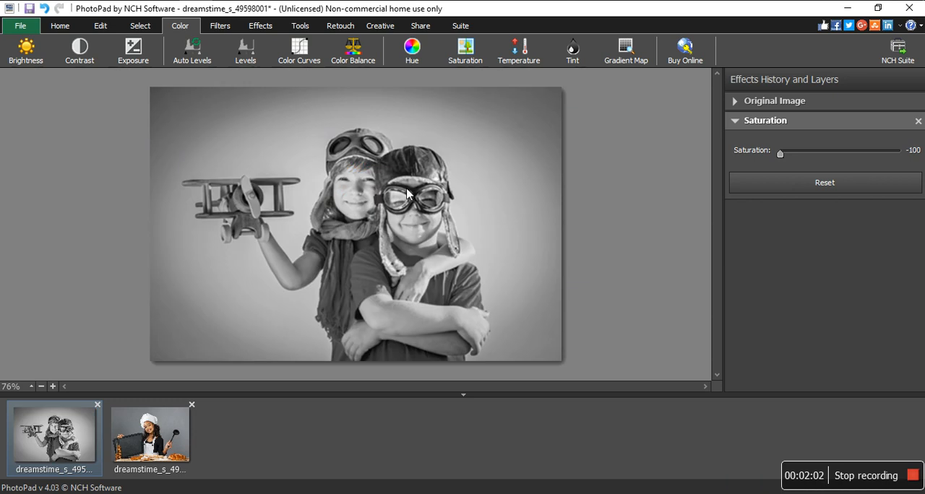
click(157, 442)
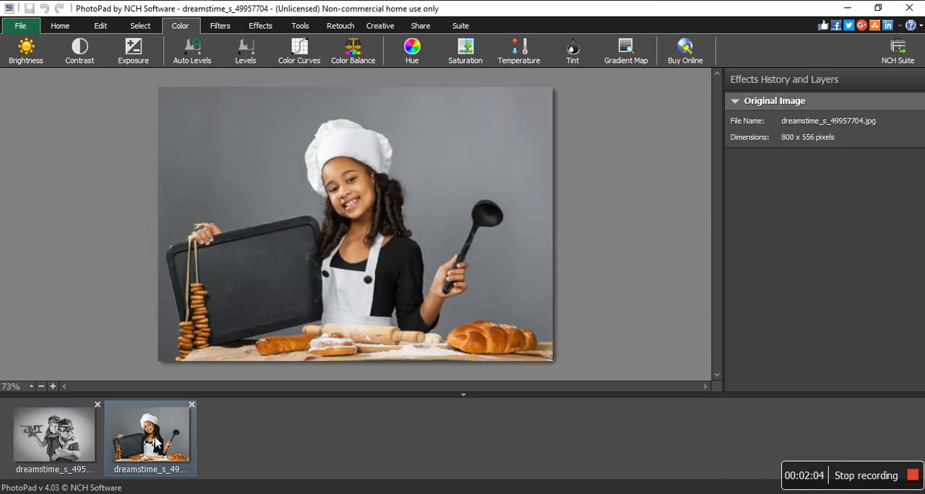
click(48, 444)
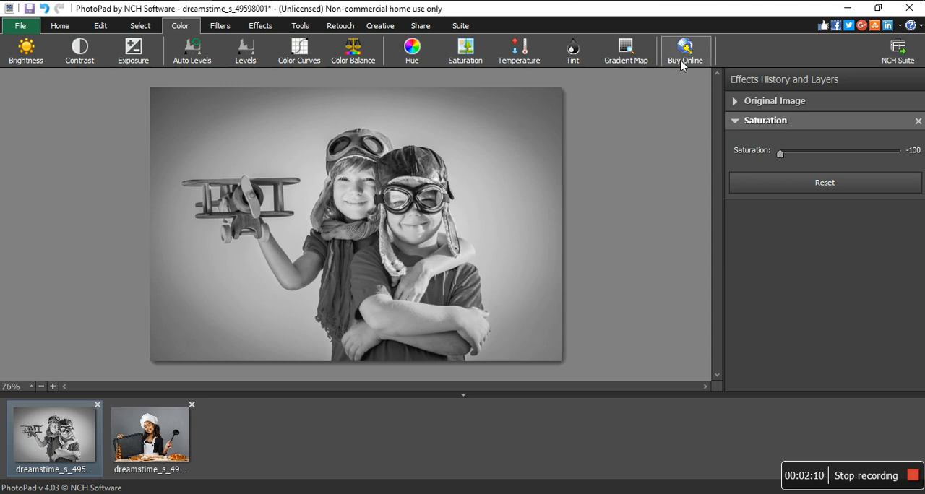
click(917, 121)
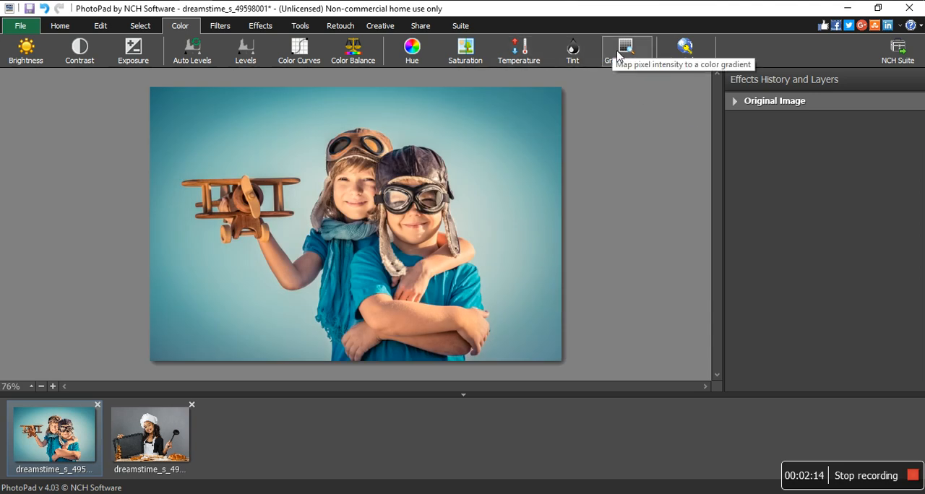
- Try the default tint on the photo of the two children and remove it
click(573, 50)
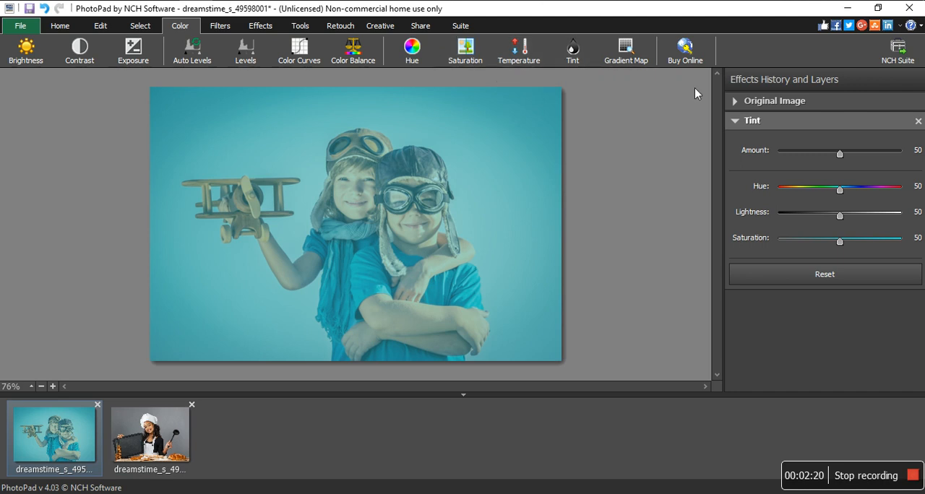
click(918, 121)
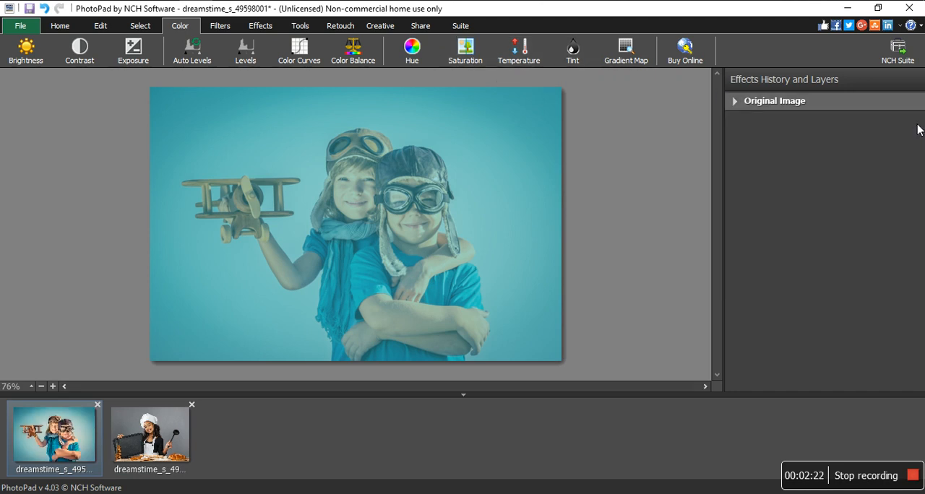
- Apply the Cartoon effect to the photo of the girl in the chef hat
click(147, 456)
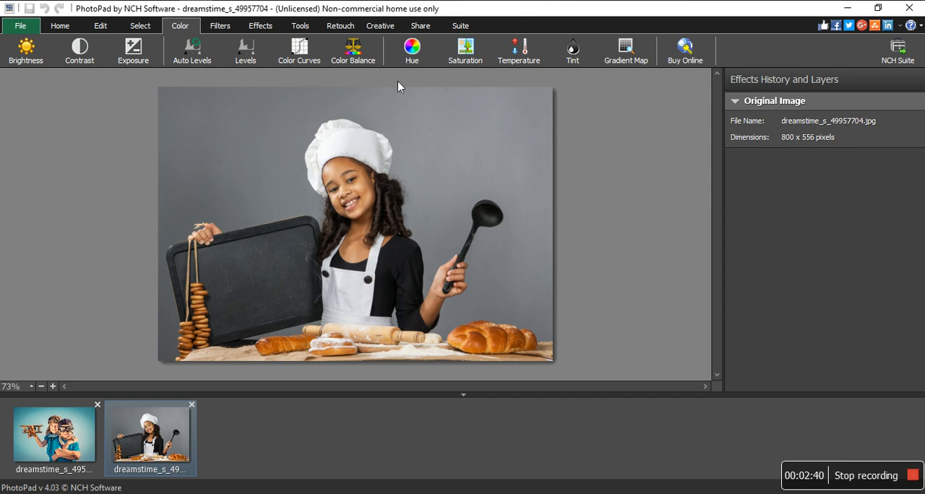
click(386, 28)
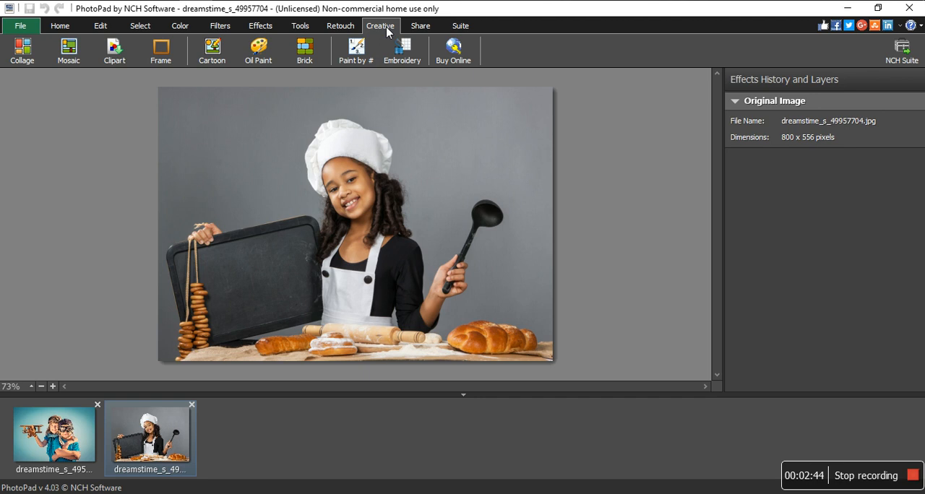
click(217, 48)
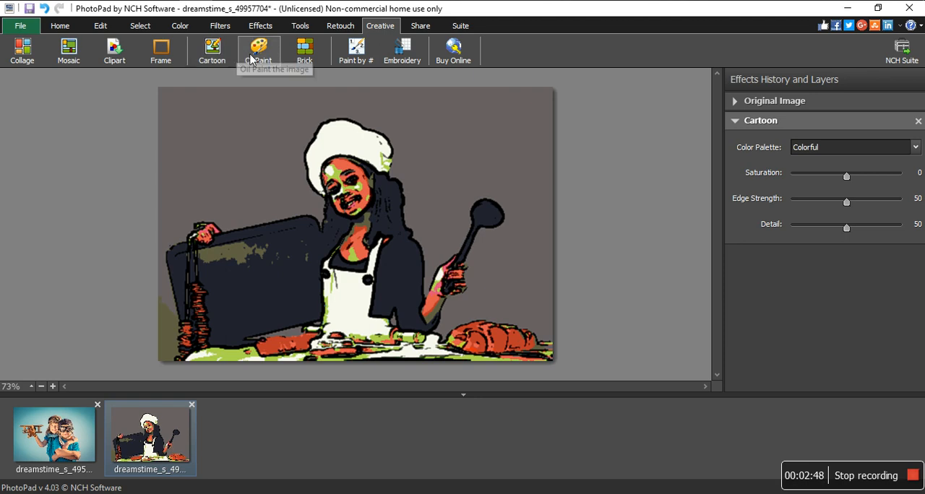
- Try the Oil Paint and Brick effects on top of the cartoon image and remove both
click(257, 58)
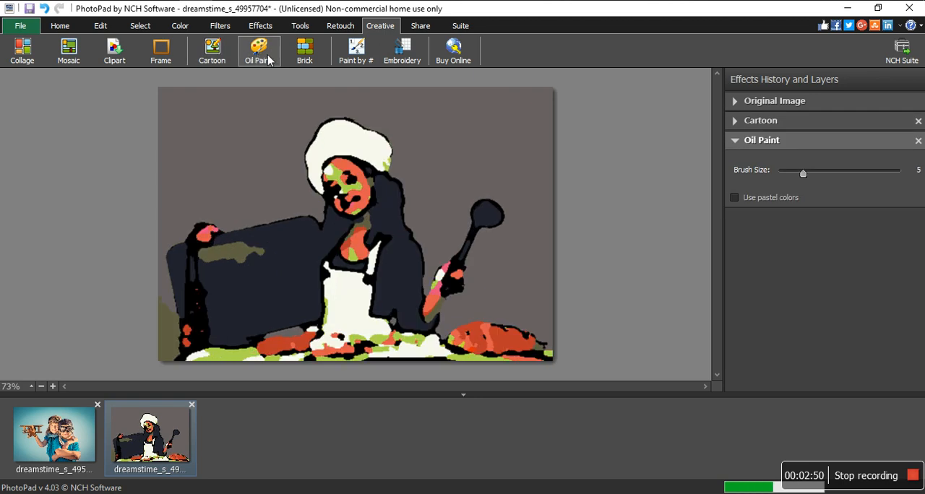
click(305, 55)
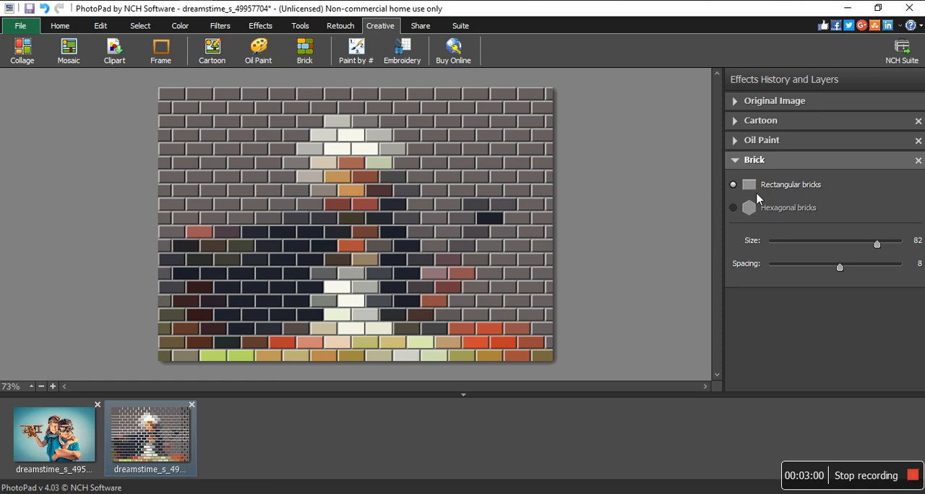
click(918, 160)
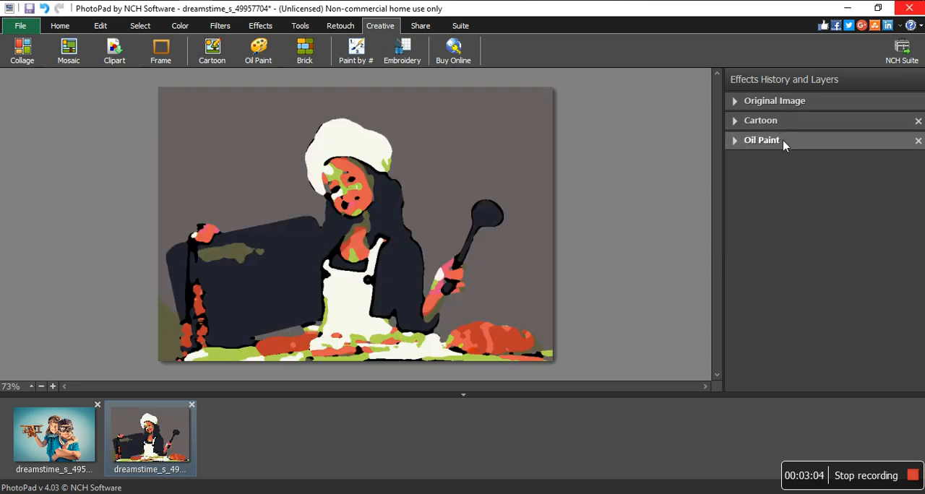
click(918, 141)
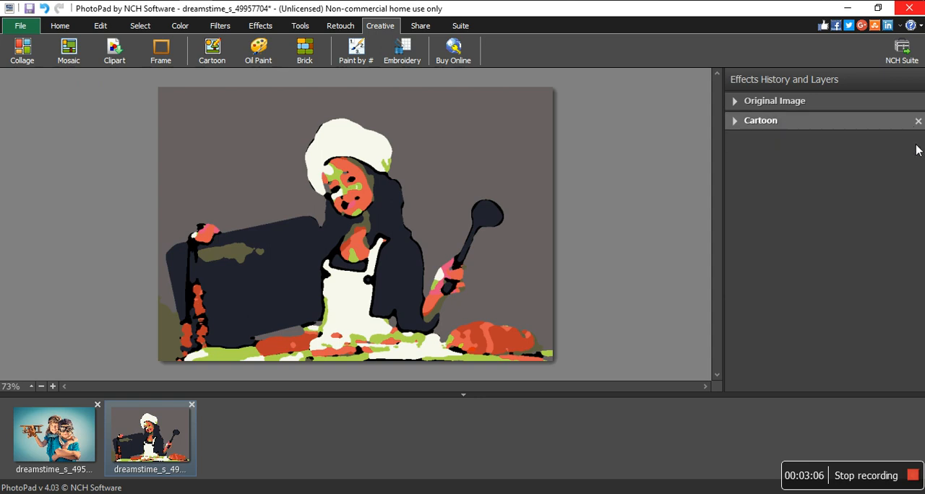
- Try the Cartoon effect's saturation at -50 and 50 on the chef photo, and return it to 0
click(735, 123)
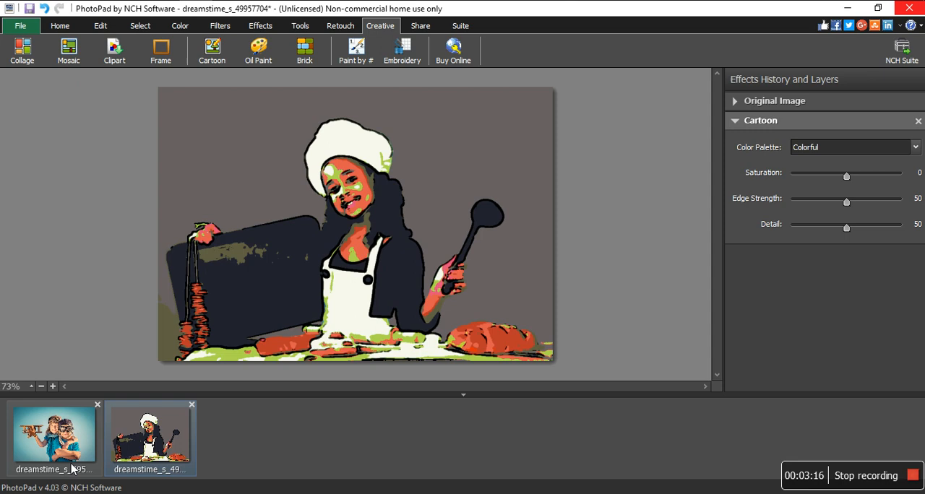
click(81, 432)
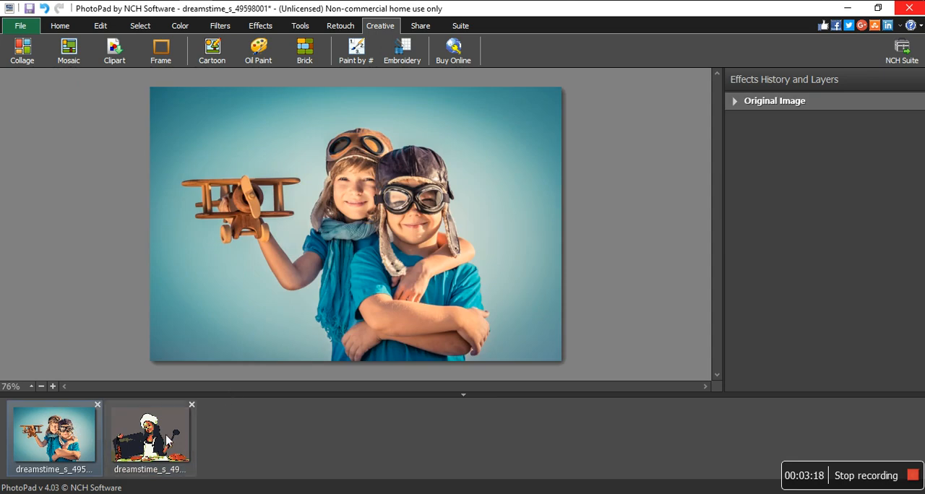
click(192, 431)
drag(845, 177, 761, 184)
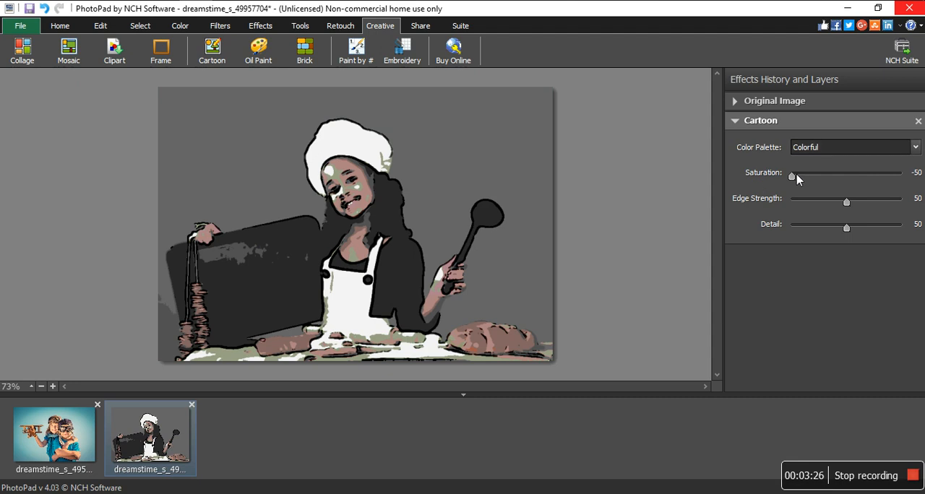
drag(804, 178, 901, 176)
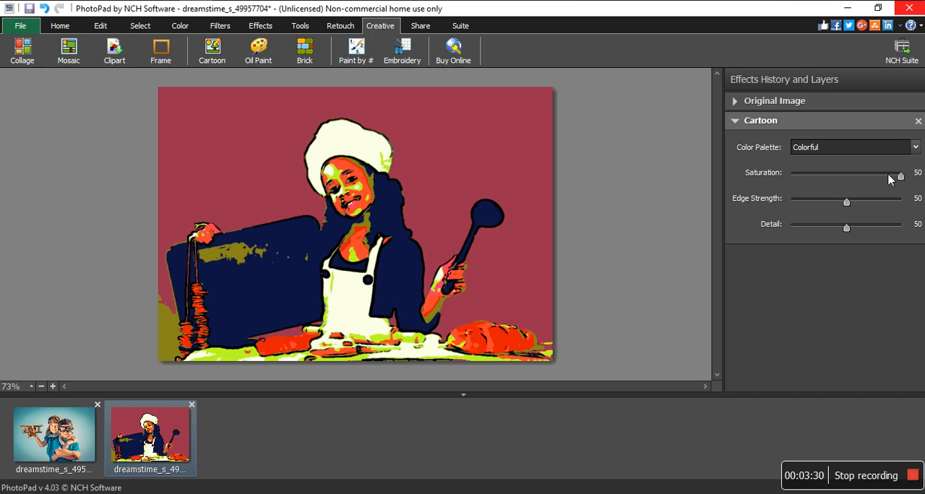
drag(879, 178, 846, 179)
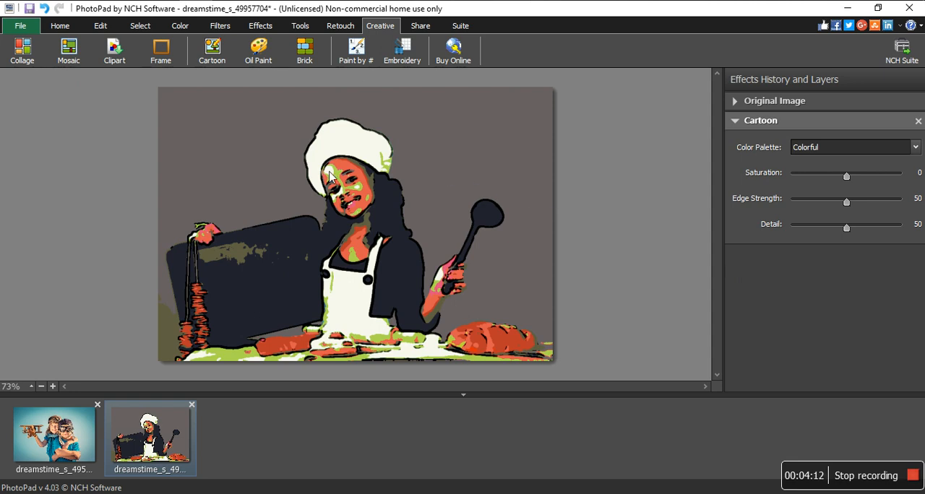
- Try the Cartoon effect's edge strength at 100 and 20, and set it to 0
drag(849, 206, 901, 203)
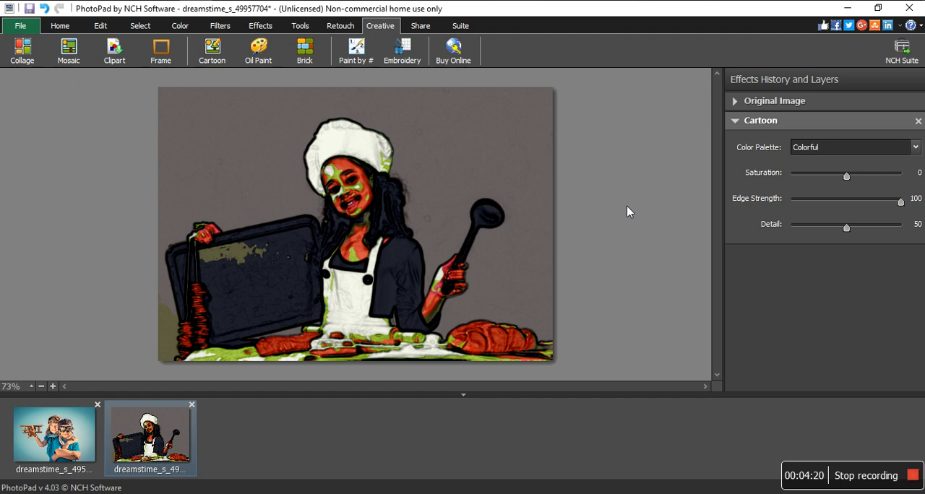
drag(901, 202, 782, 203)
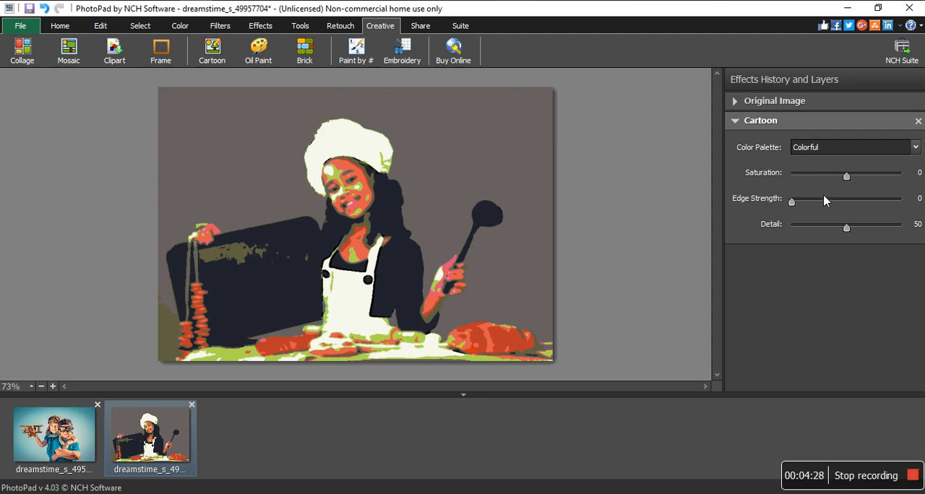
drag(793, 200, 814, 204)
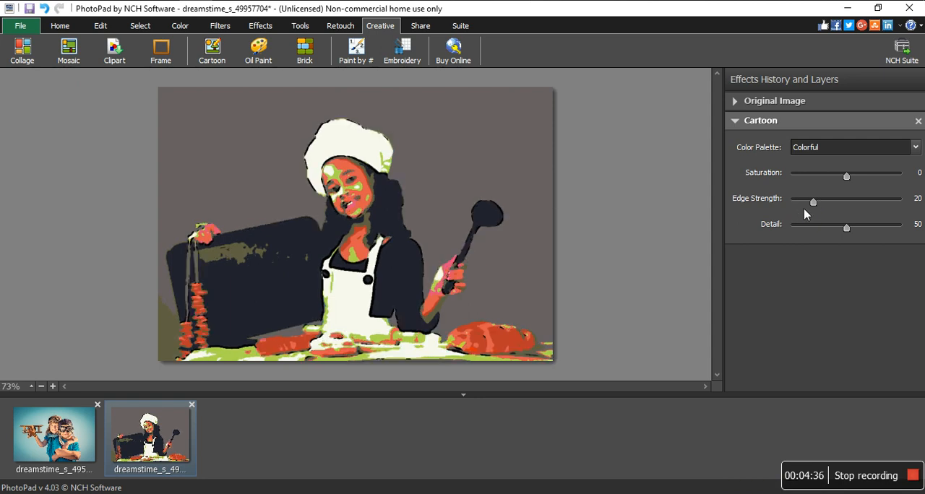
drag(815, 203, 535, 180)
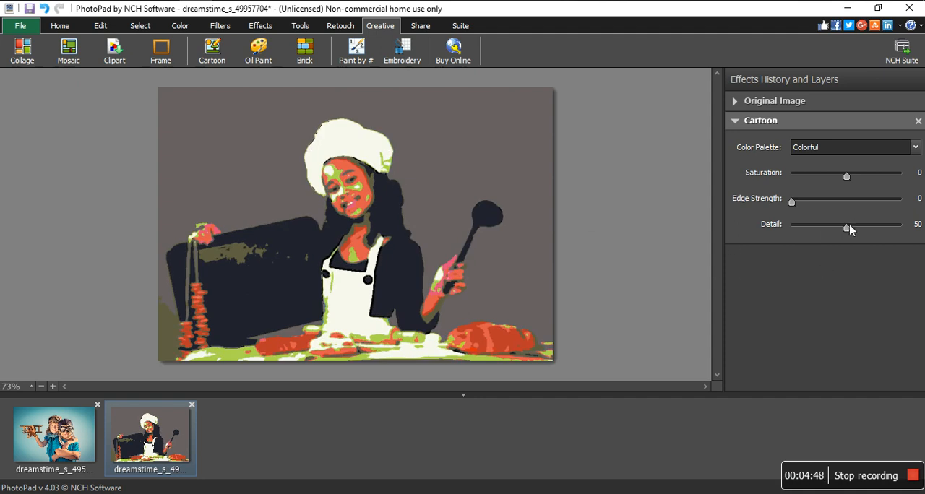
- Try the Cartoon effect's detail at several levels, including 2, 93 and 81, and set it to 100
drag(849, 229, 905, 226)
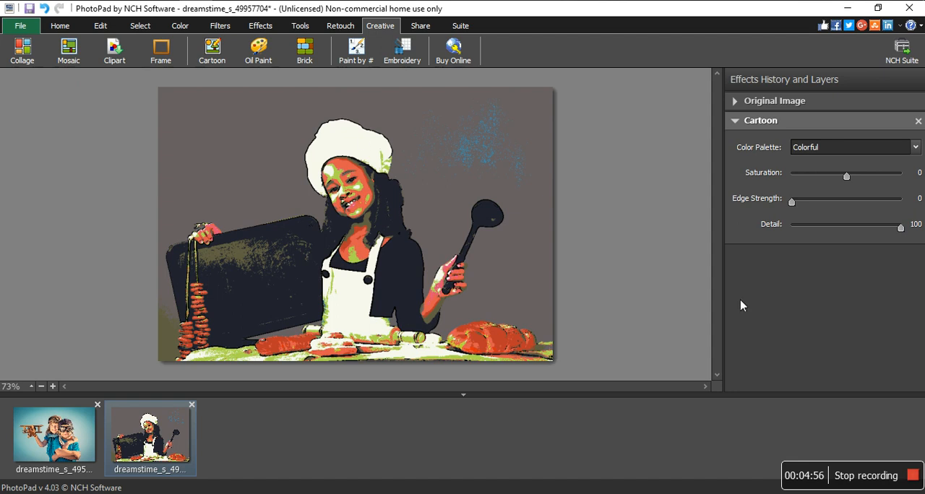
drag(900, 227, 794, 228)
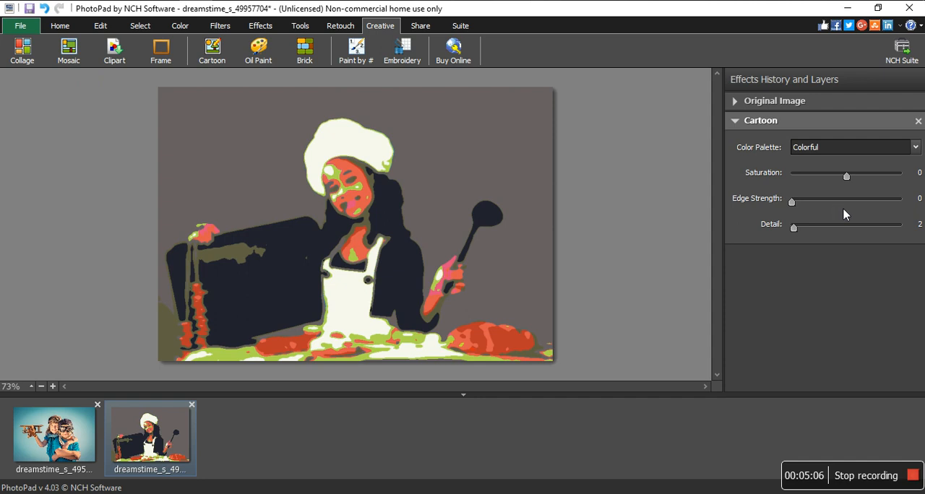
drag(794, 229, 923, 225)
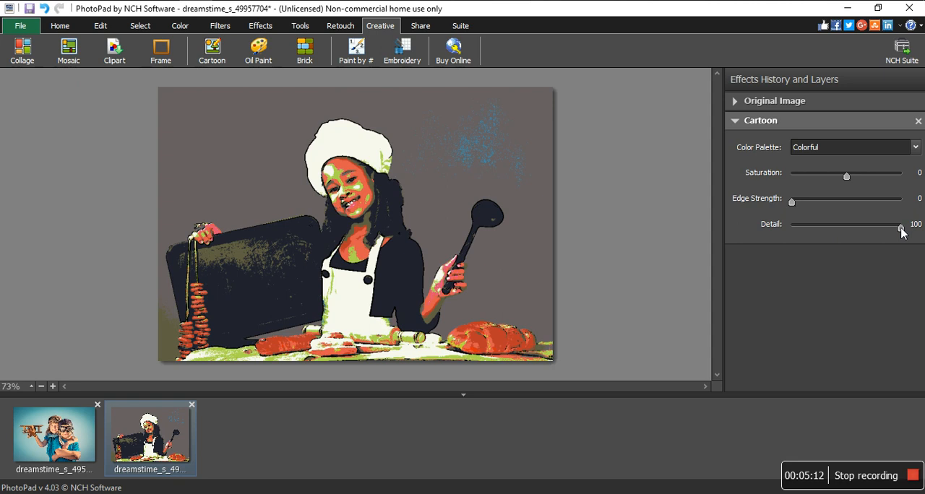
drag(900, 230, 893, 231)
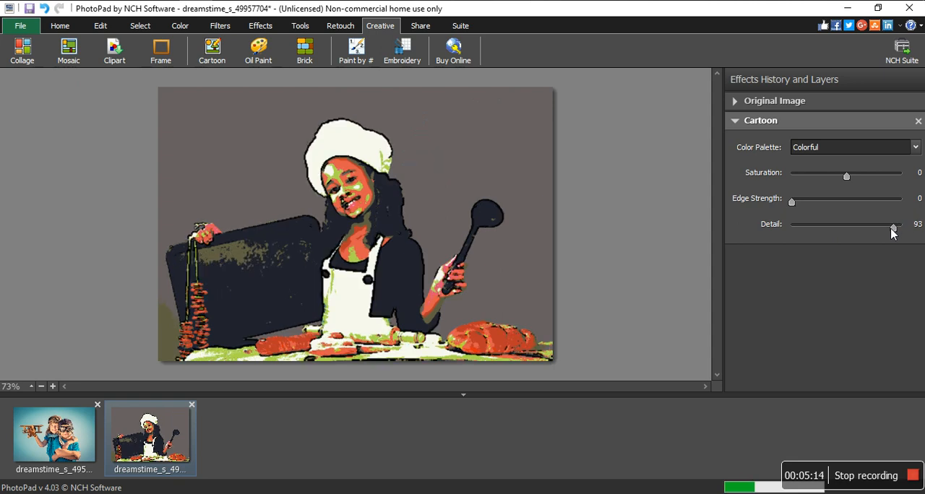
drag(893, 230, 887, 232)
drag(878, 231, 876, 230)
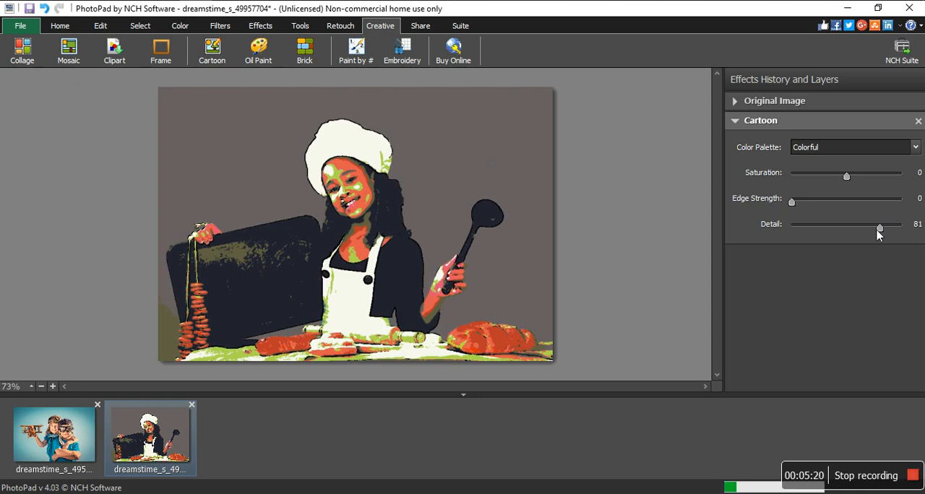
drag(877, 230, 906, 234)
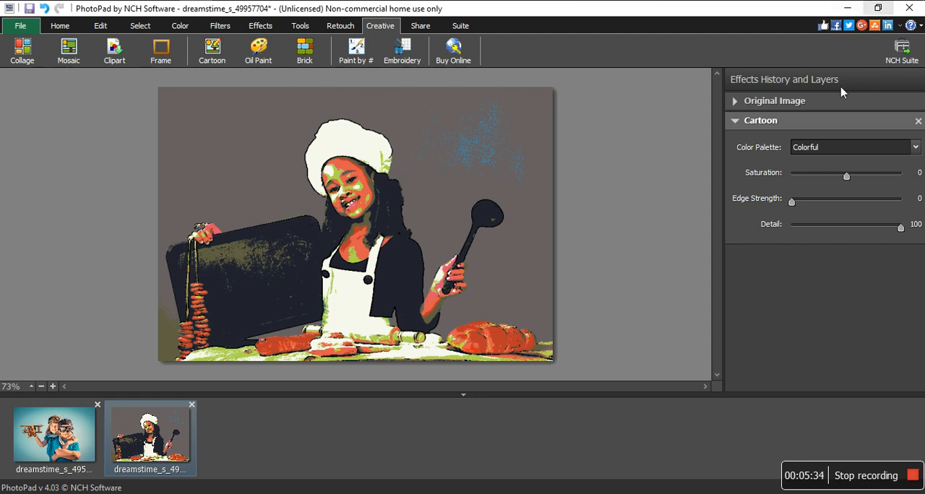
- Try the Warm and Cool palette on the Cartoon effect, and set the color palette to Autumn
click(822, 148)
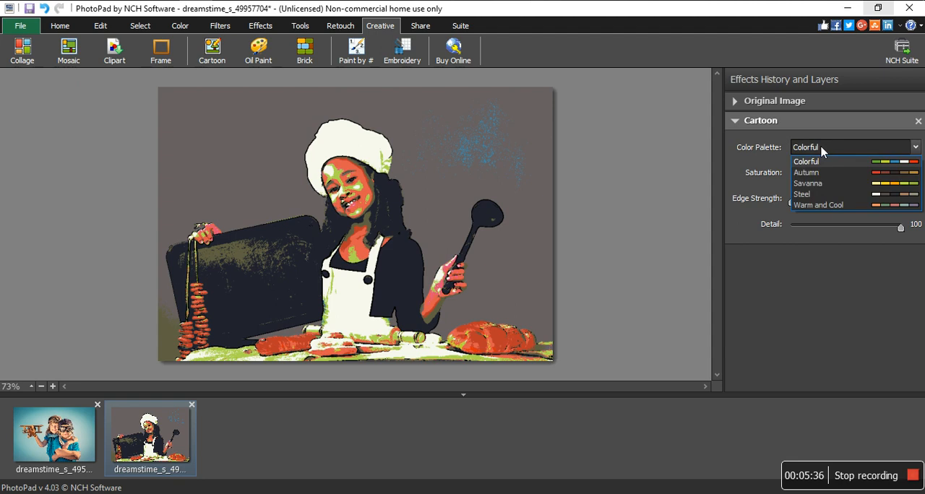
click(842, 207)
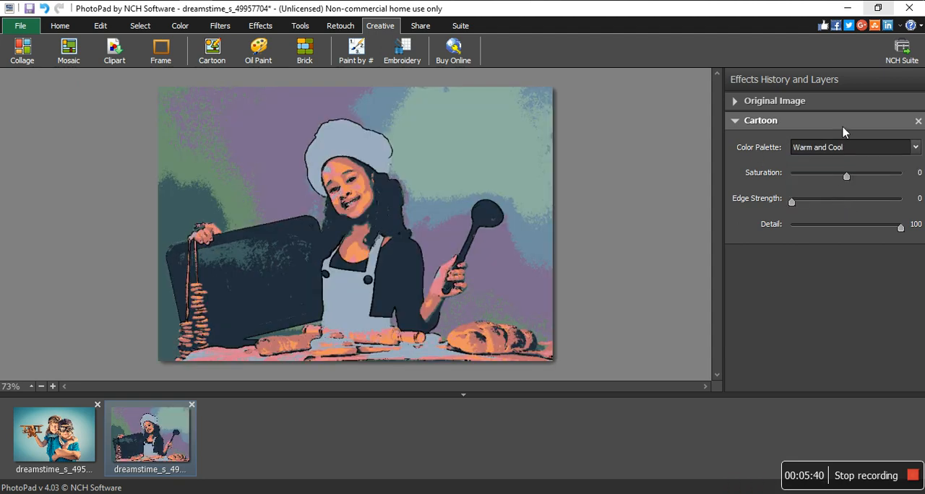
click(833, 155)
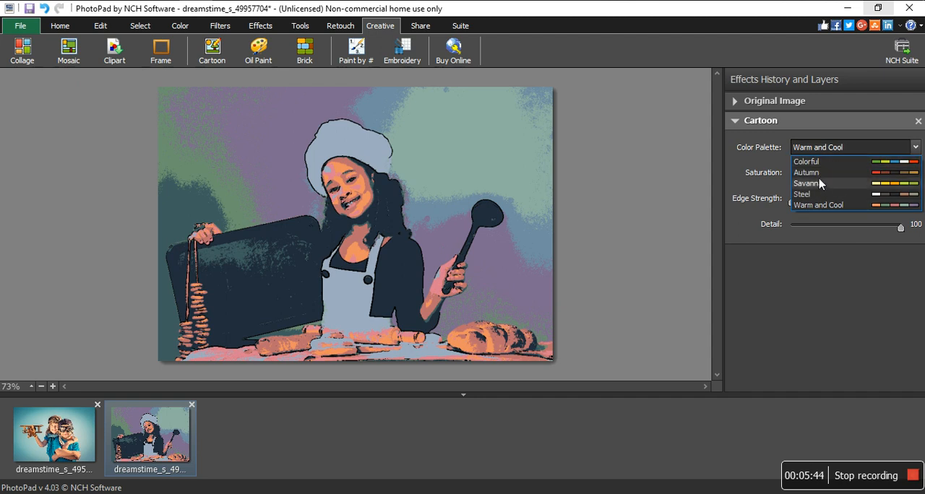
click(818, 173)
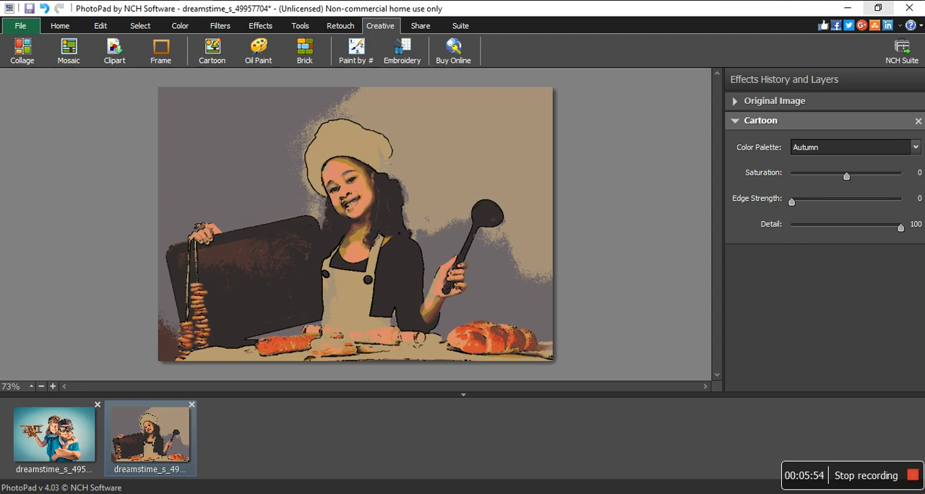
- Try the Cartoon effect's detail at 89 and 70, and set it to 90
drag(900, 230, 888, 230)
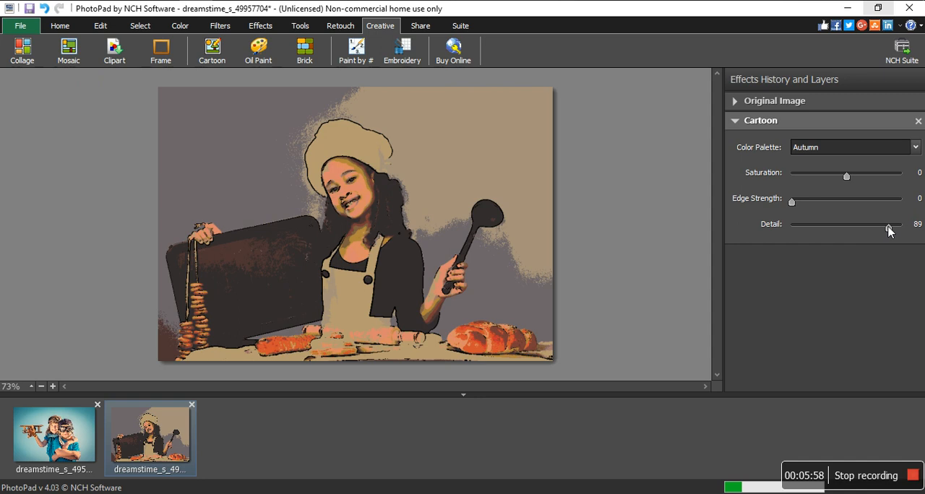
drag(888, 228, 867, 229)
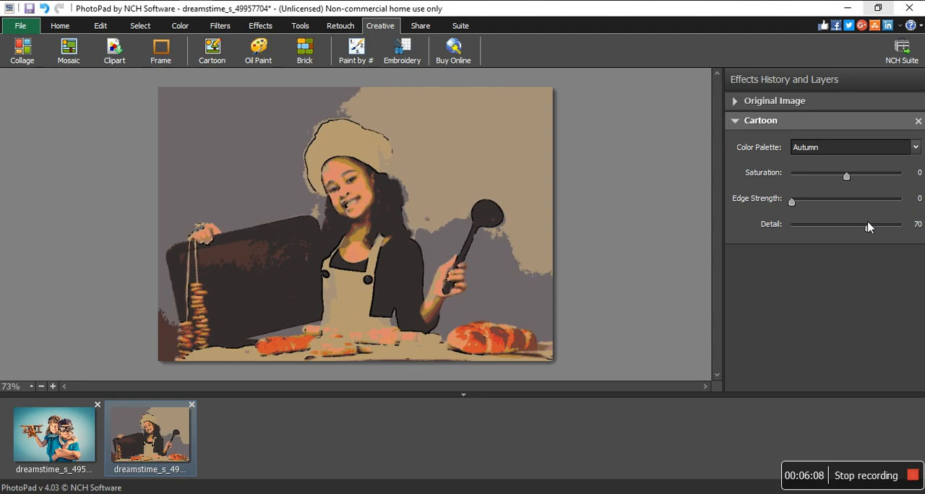
drag(868, 228, 890, 230)
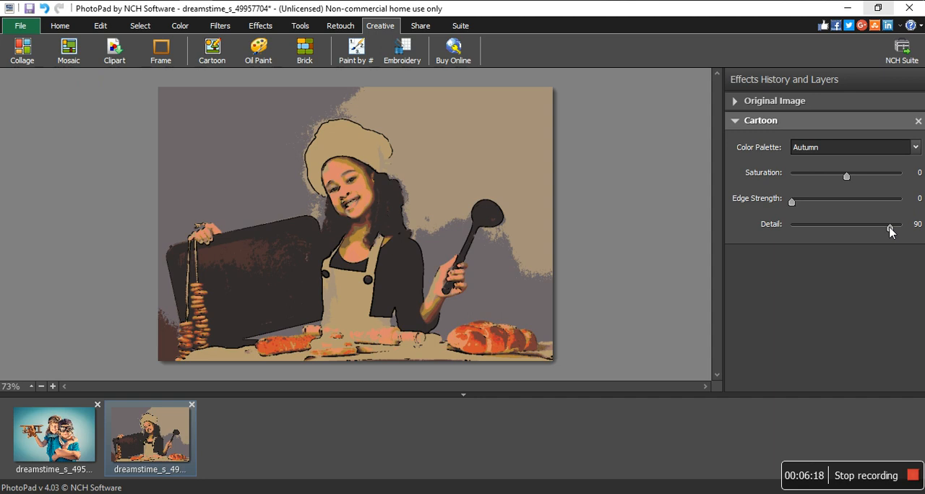
click(738, 122)
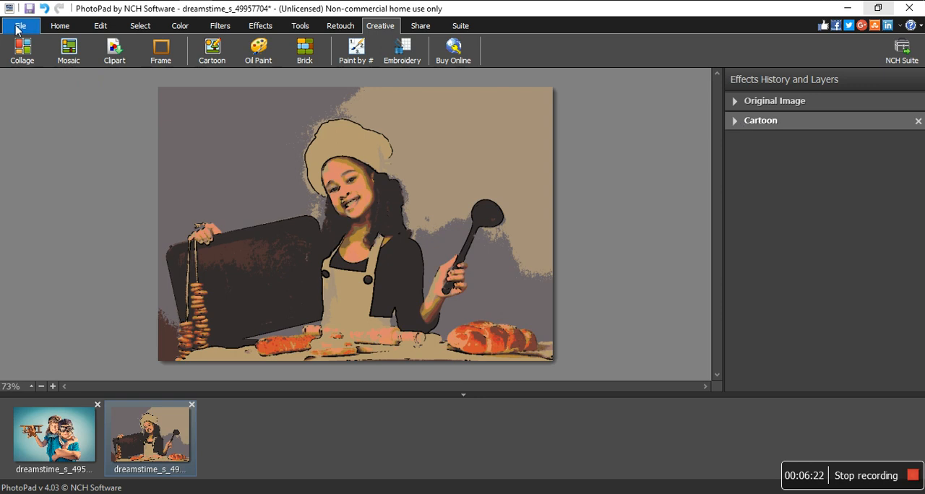
- Apply the Oil Paint effect over the cartoon image, try brush sizes 0 and 25, and set the size to 2
click(260, 54)
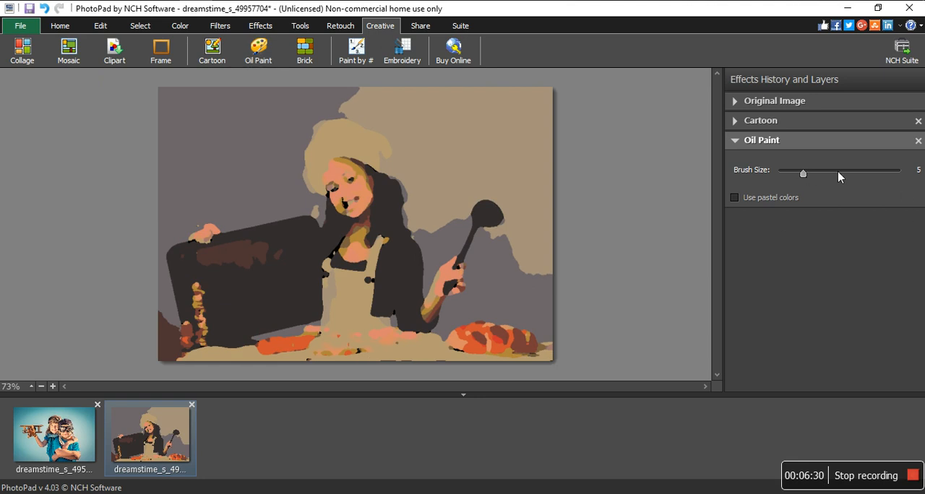
click(799, 174)
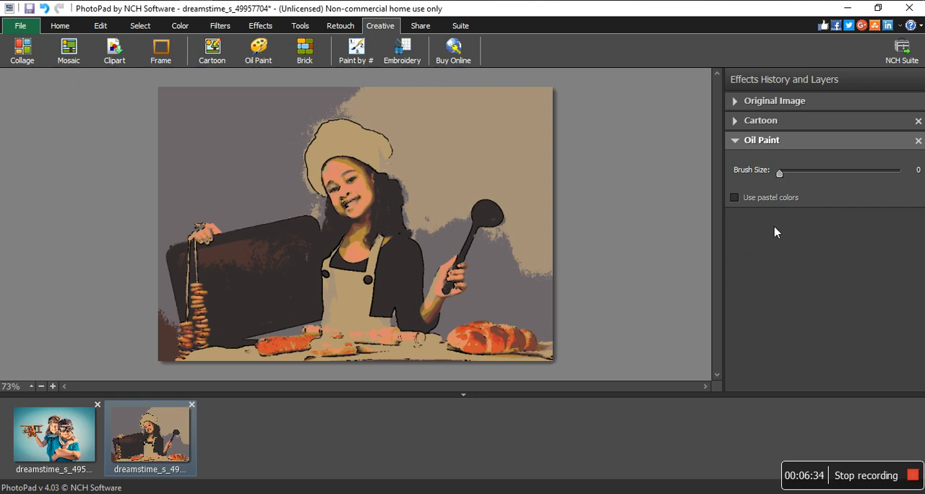
drag(783, 172, 899, 173)
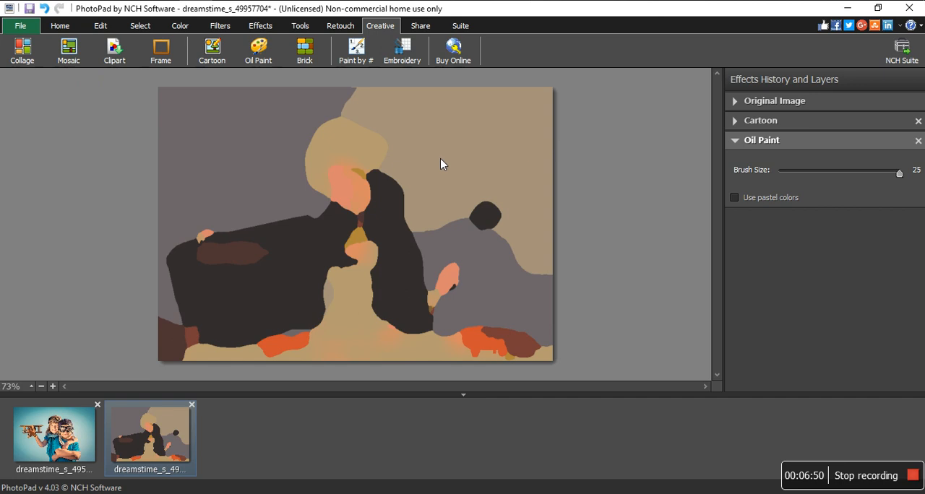
mouse_move(900, 176)
mouse_down()
mouse_move(885, 175)
mouse_move(919, 175)
mouse_up()
drag(899, 174, 782, 174)
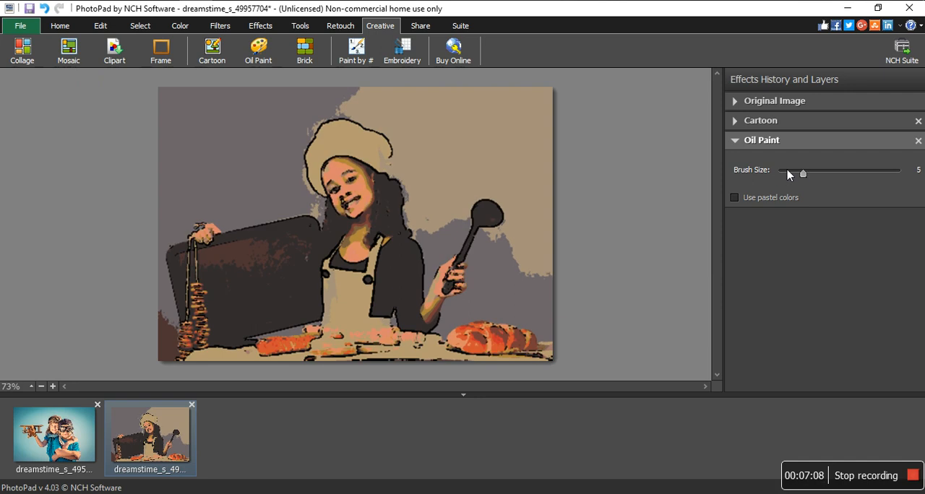
drag(782, 177, 789, 178)
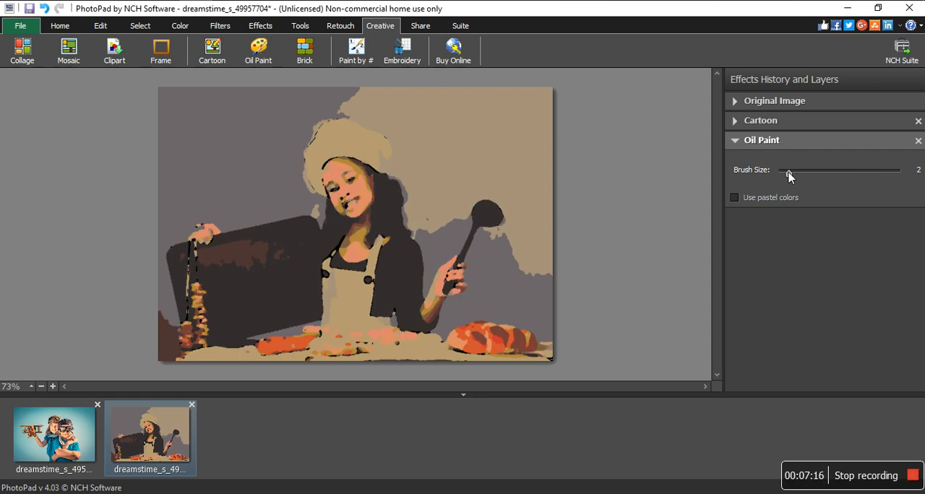
- Try the Oil Paint effect with pastel colors at brush sizes 10, 6 and 4, and remove the effect
click(735, 197)
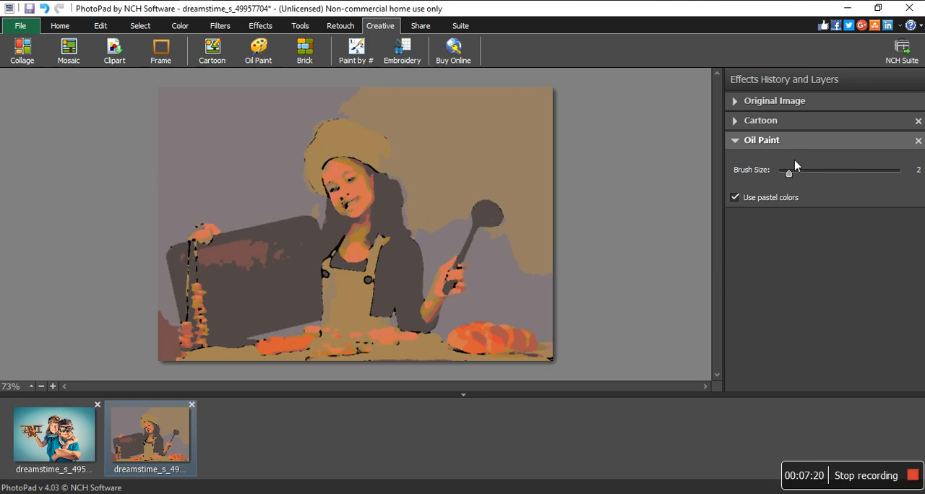
drag(789, 174, 828, 175)
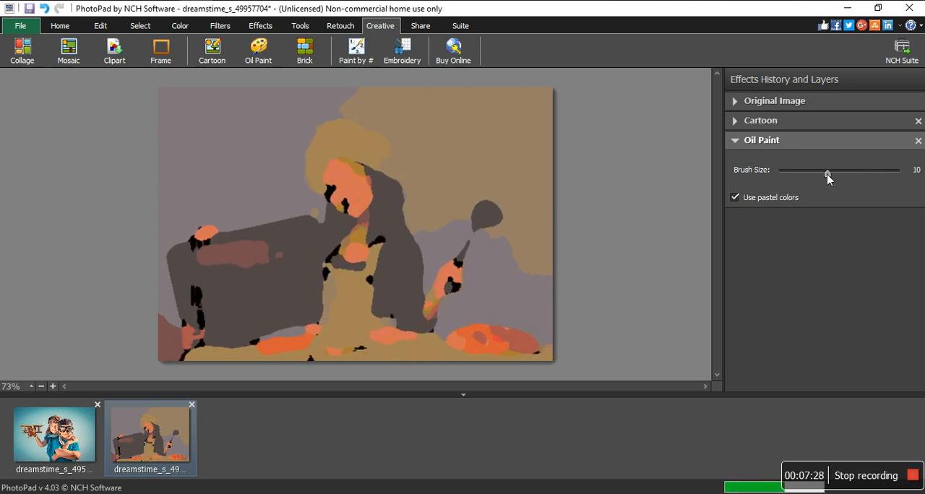
drag(827, 175, 809, 175)
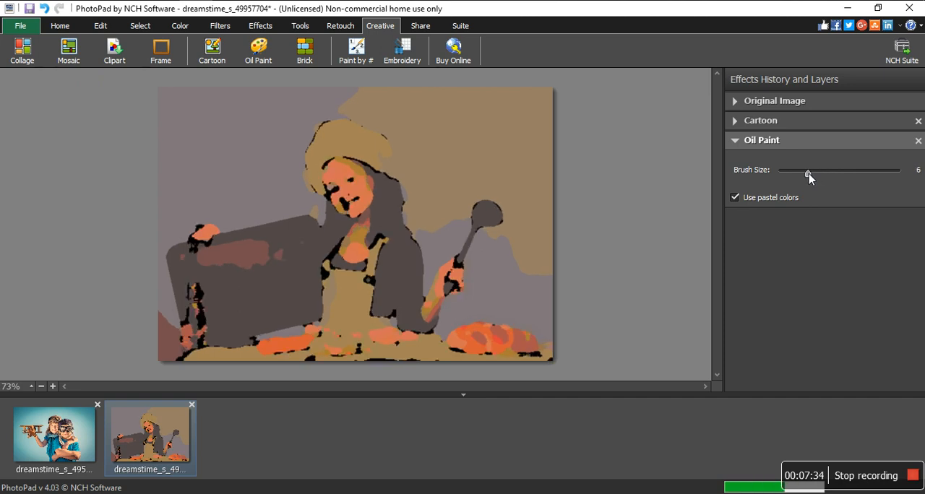
drag(808, 174, 801, 174)
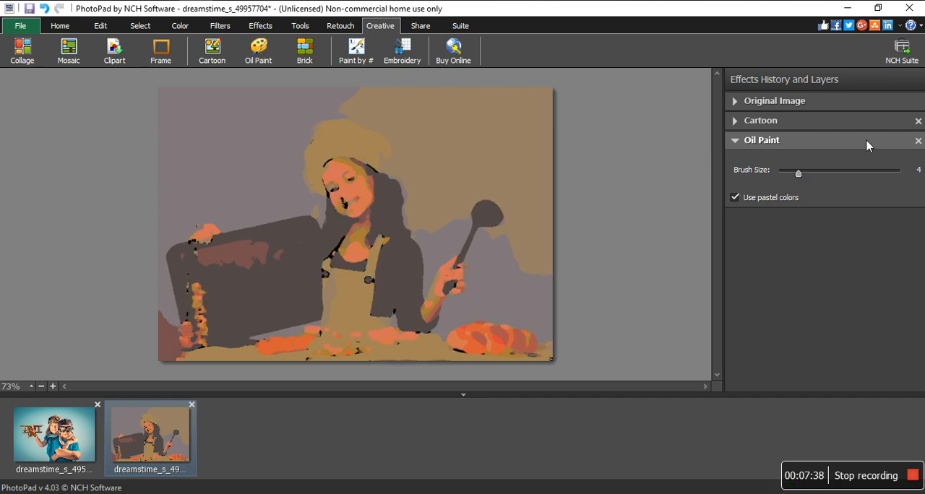
click(918, 139)
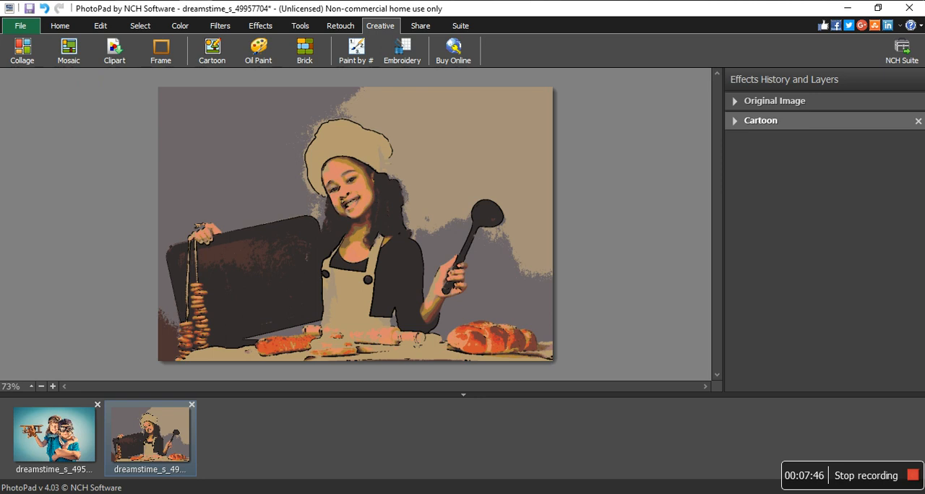
- Switch to File Explorer and add the original dreamstime_s_49957704 photo from the Camera Roll folder to PhotoPad again
key(alt+Tab)
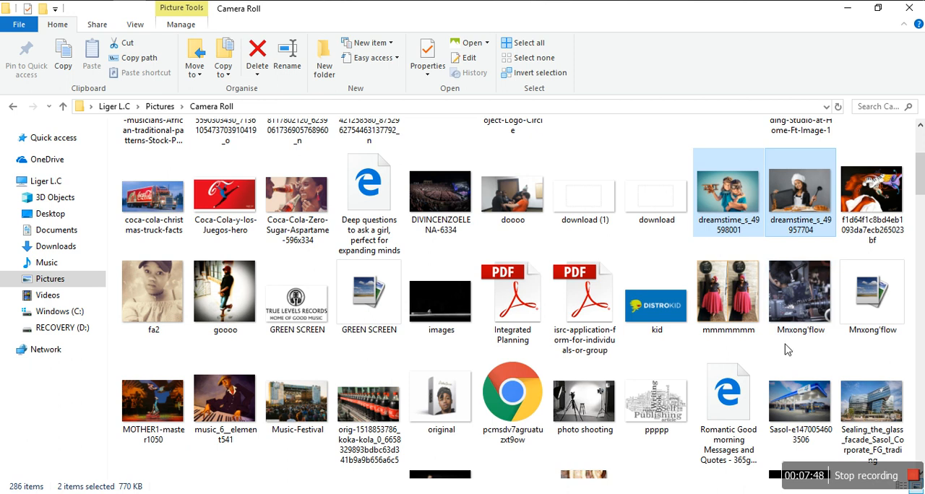
click(822, 229)
drag(822, 230, 249, 433)
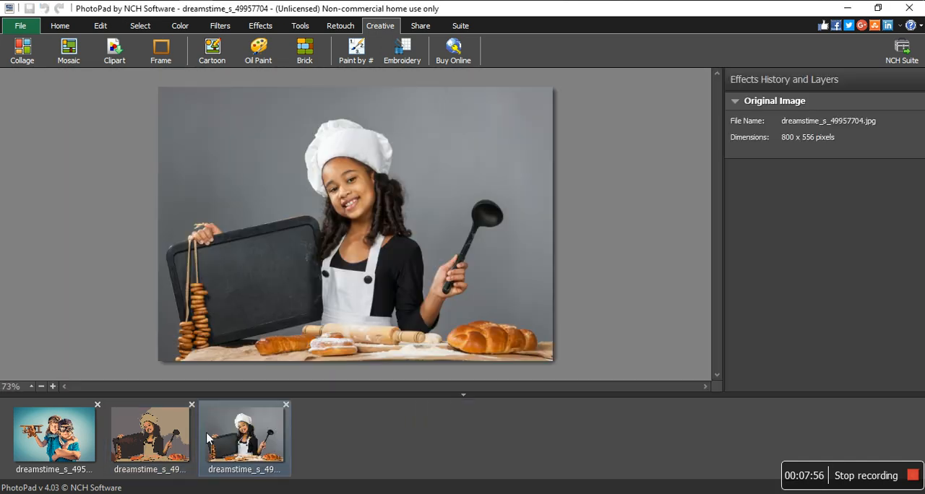
- Compare the cartoon version of the chef photo with the original by alternating between the two images
click(146, 446)
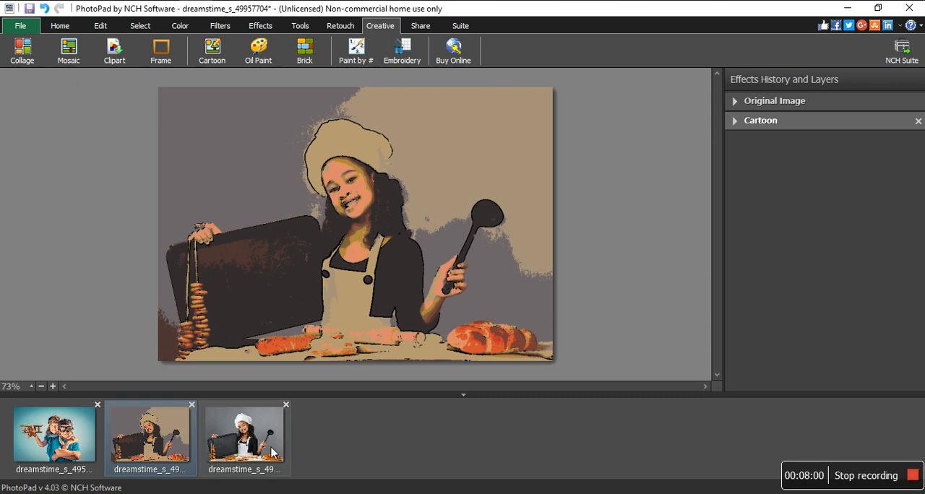
click(274, 453)
click(164, 421)
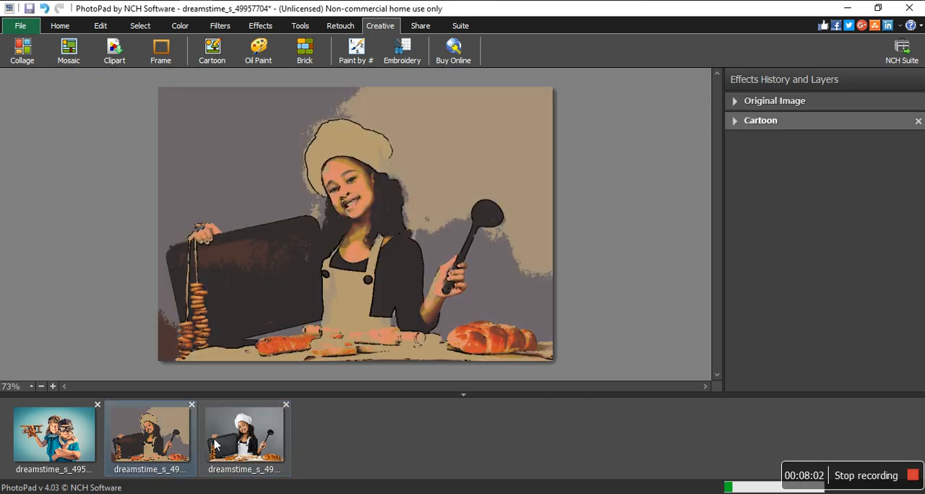
click(249, 444)
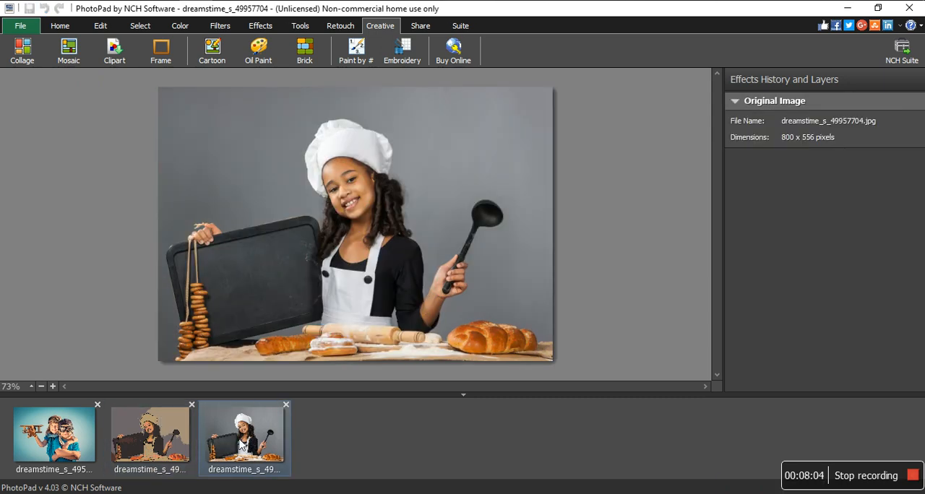
click(168, 430)
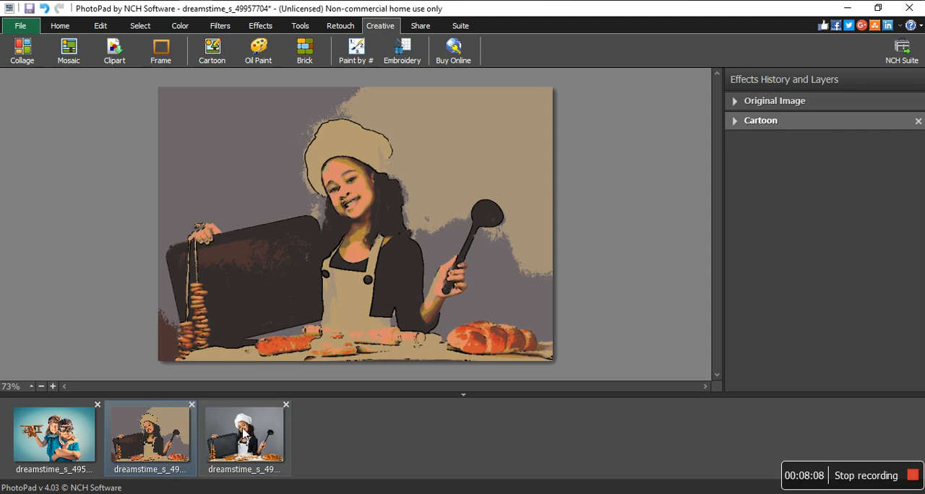
click(243, 435)
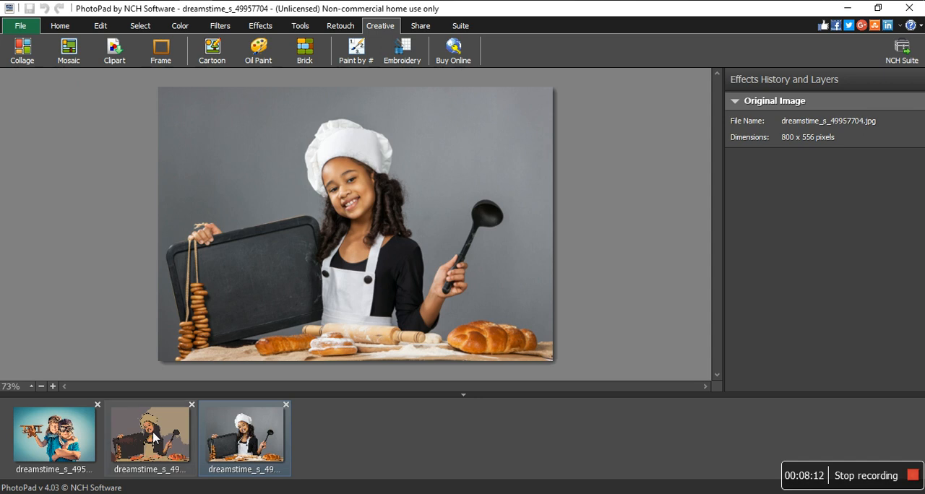
click(154, 436)
click(279, 408)
click(160, 436)
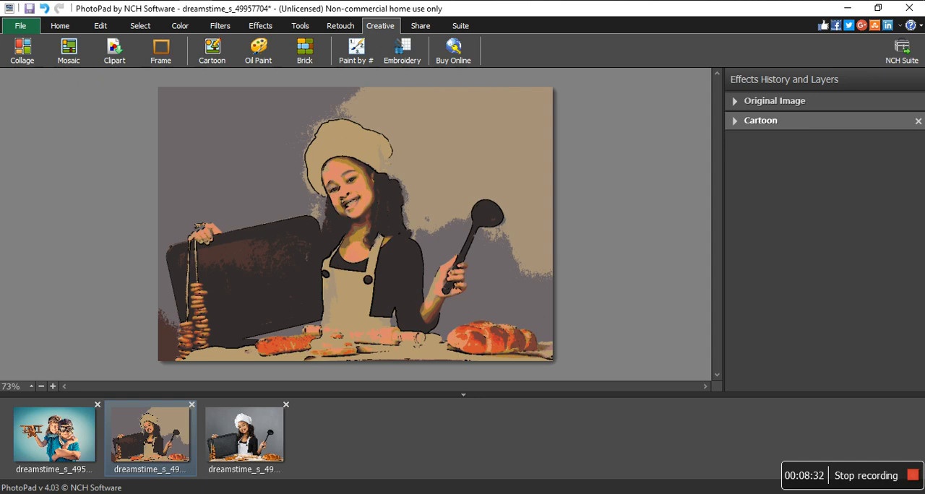
- Try brightening the cartoon image by raising the middle of the RGB curve with Color Curves, and remove the effect
click(175, 28)
click(293, 45)
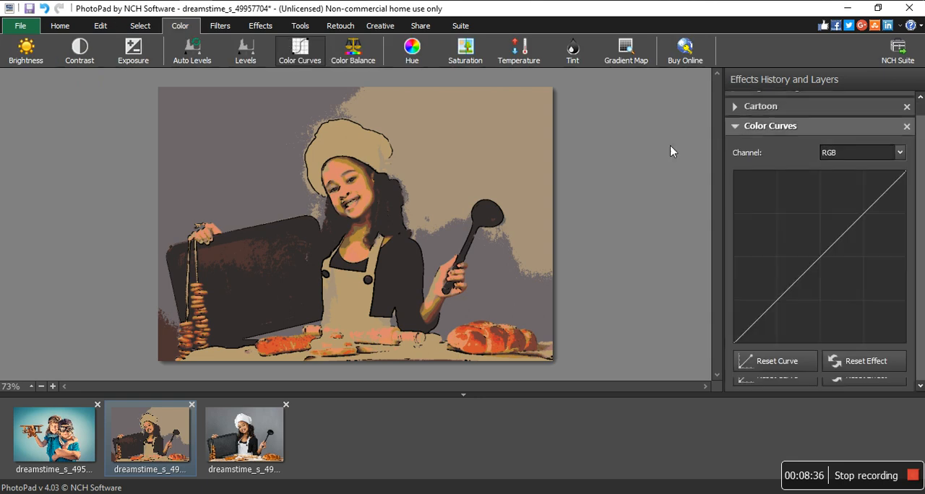
drag(836, 257, 827, 233)
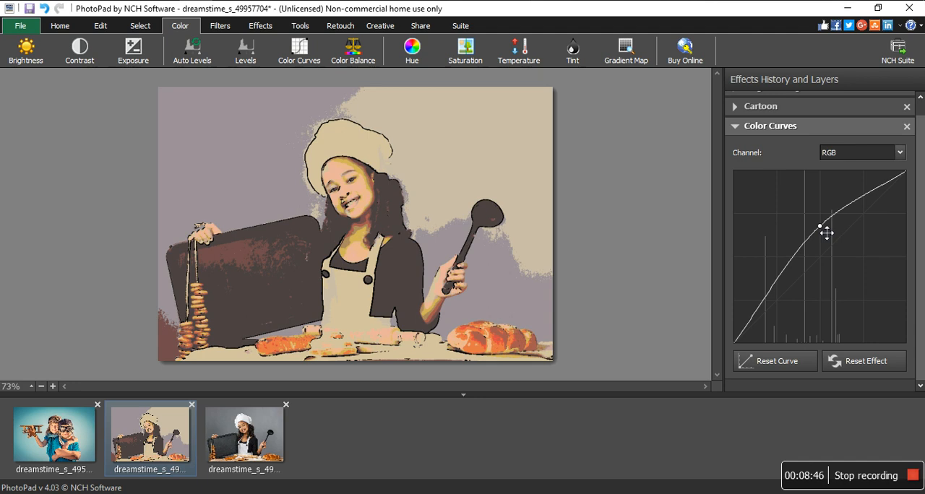
mouse_move(826, 233)
mouse_down()
mouse_move(797, 231)
mouse_move(764, 246)
mouse_move(811, 207)
mouse_move(809, 227)
mouse_move(823, 234)
mouse_up()
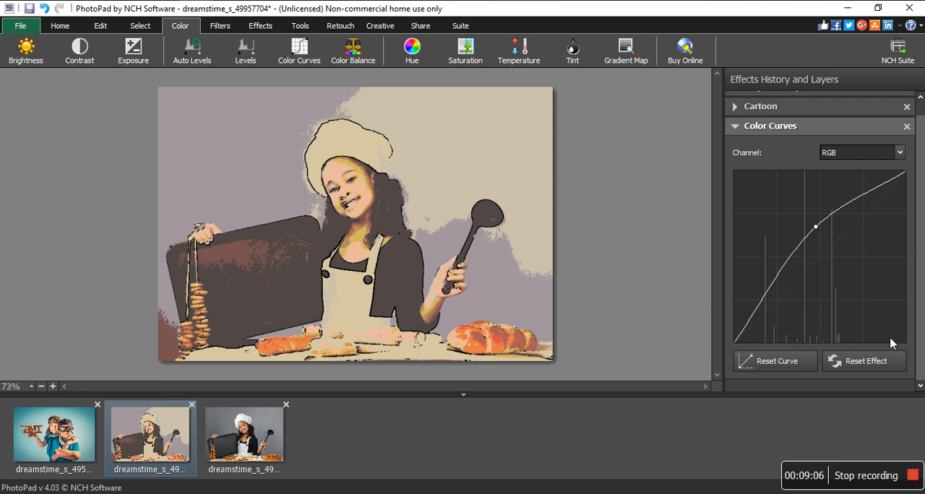
click(907, 127)
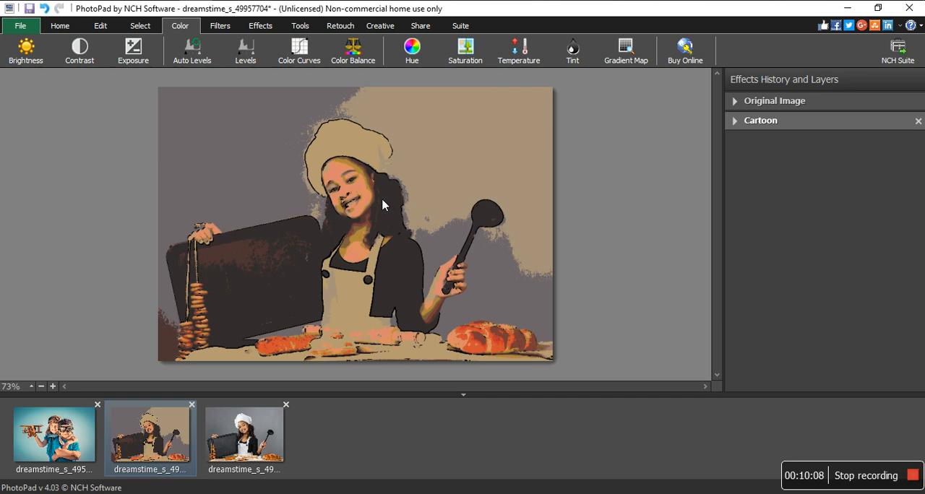
- Open the photo of the two children with the toy airplane for editing
click(52, 438)
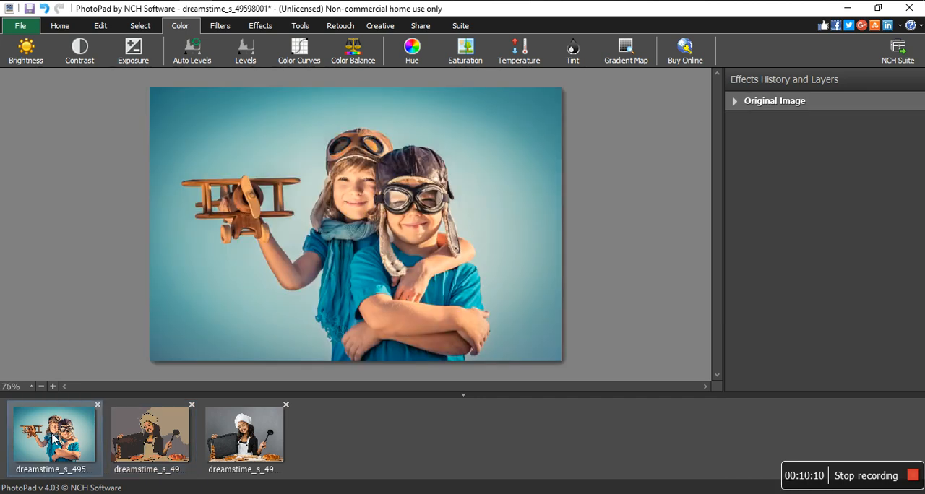